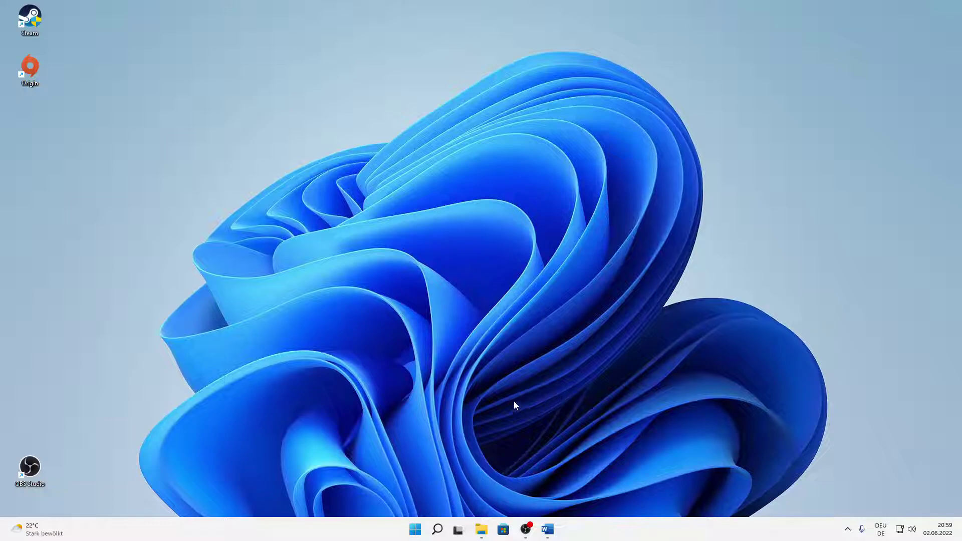
Search Windows for "sys" and open the Control Panel (Systemsteuerung).
mouse_move(434, 535)
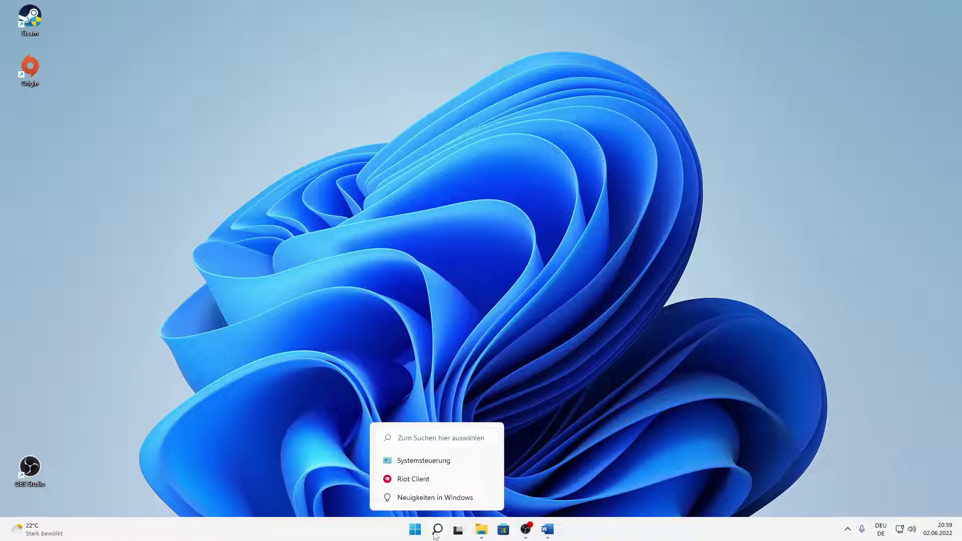
click(393, 438)
text(sys)
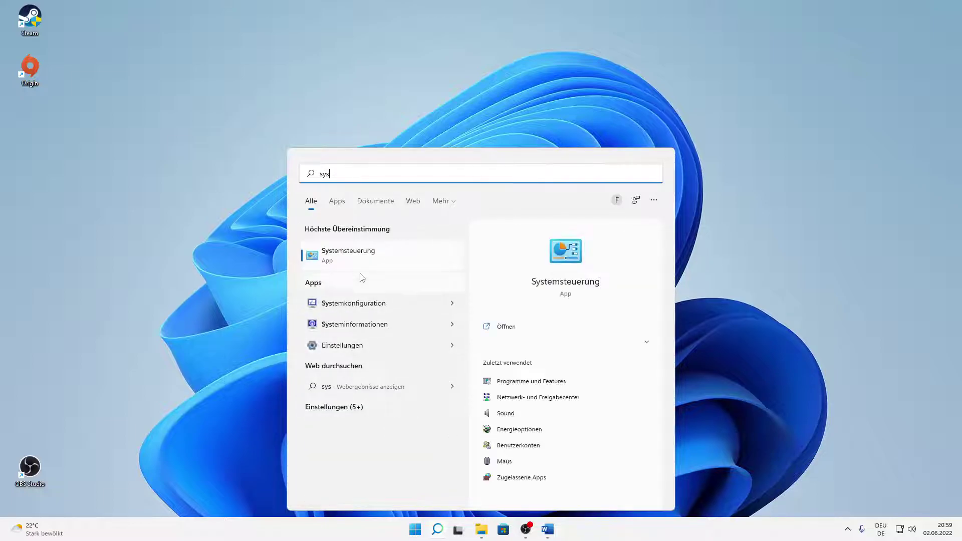
click(355, 255)
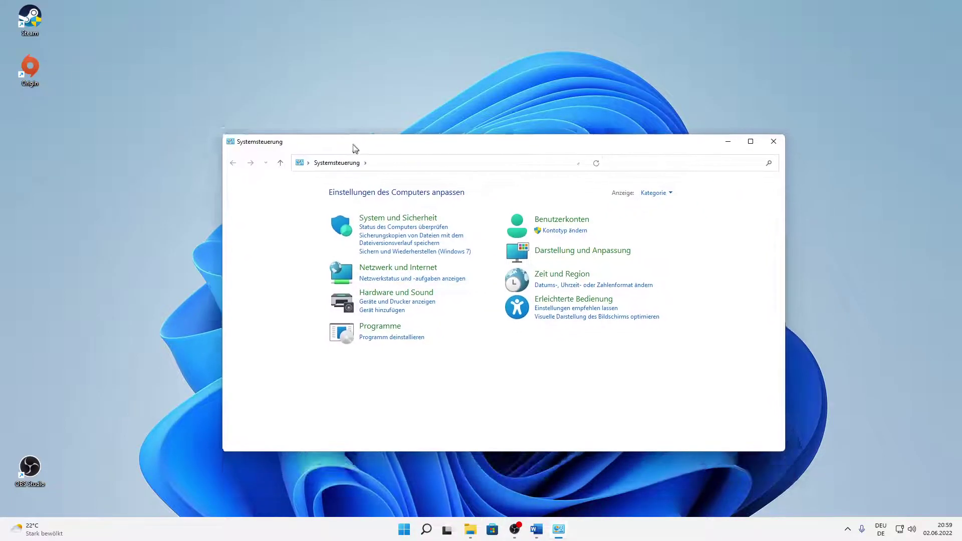
click(816, 472)
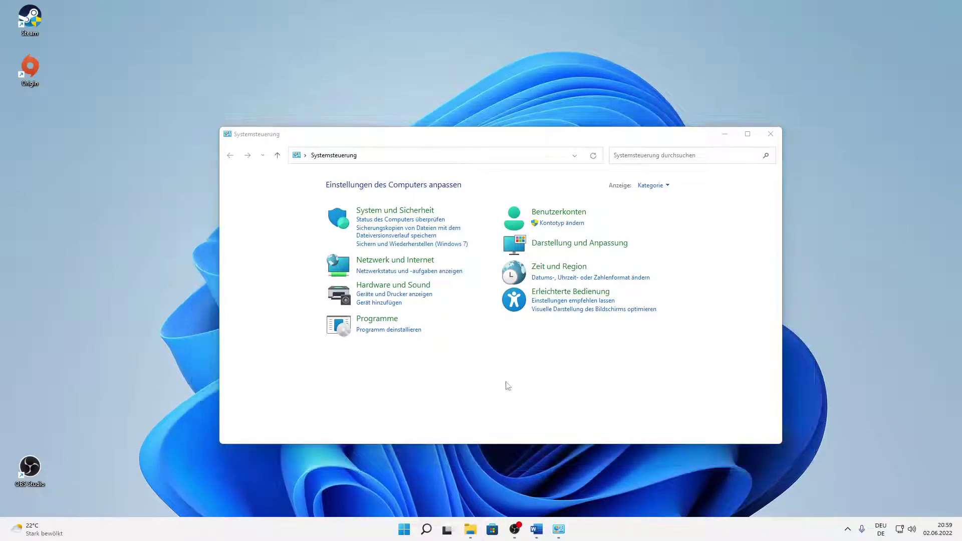
Go to the Programme category and open the Programme und Features list of installed software.
click(379, 319)
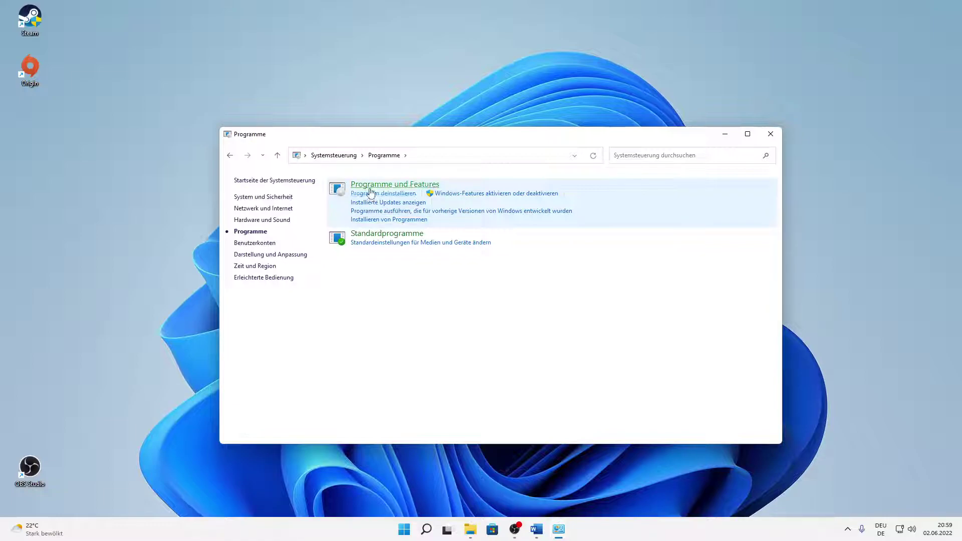
click(351, 156)
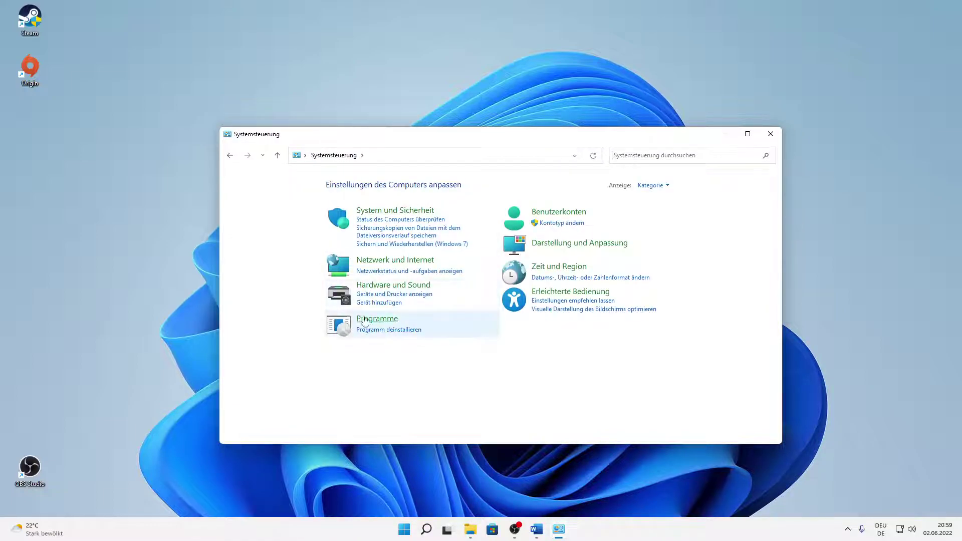
click(365, 318)
click(381, 184)
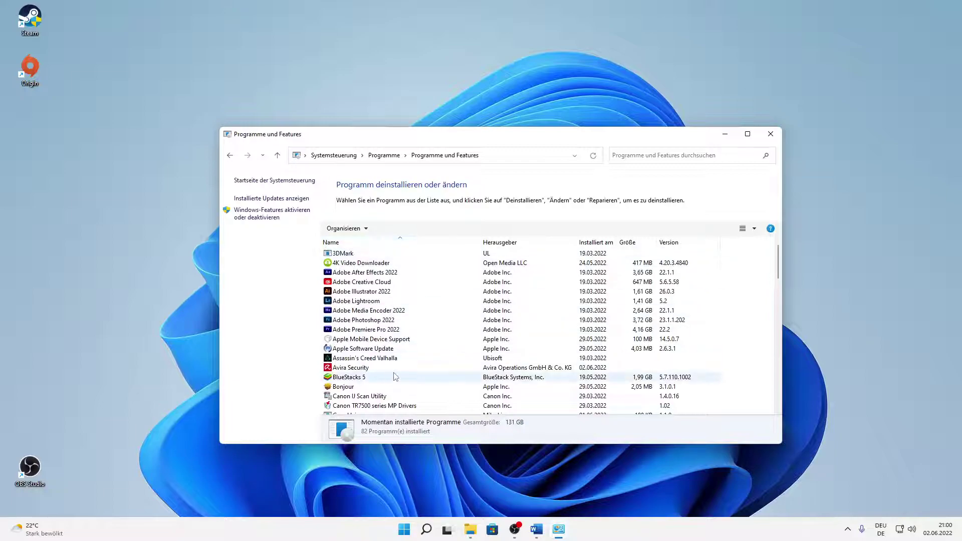
Uninstall Avira Security, continuing despite other signed-in users, choosing Deinstallieren in the Avira setup and skipping the survey.
click(354, 369)
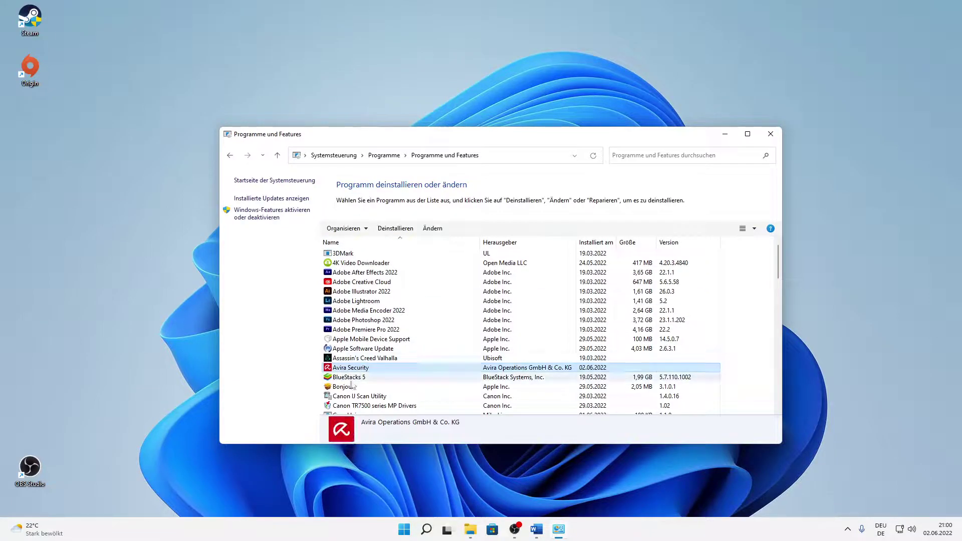
click(396, 228)
click(359, 244)
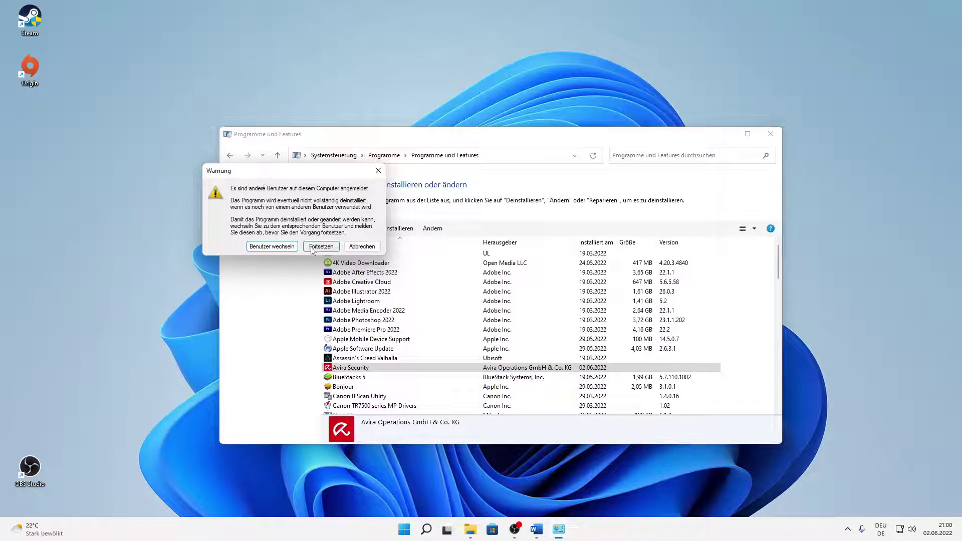
click(324, 247)
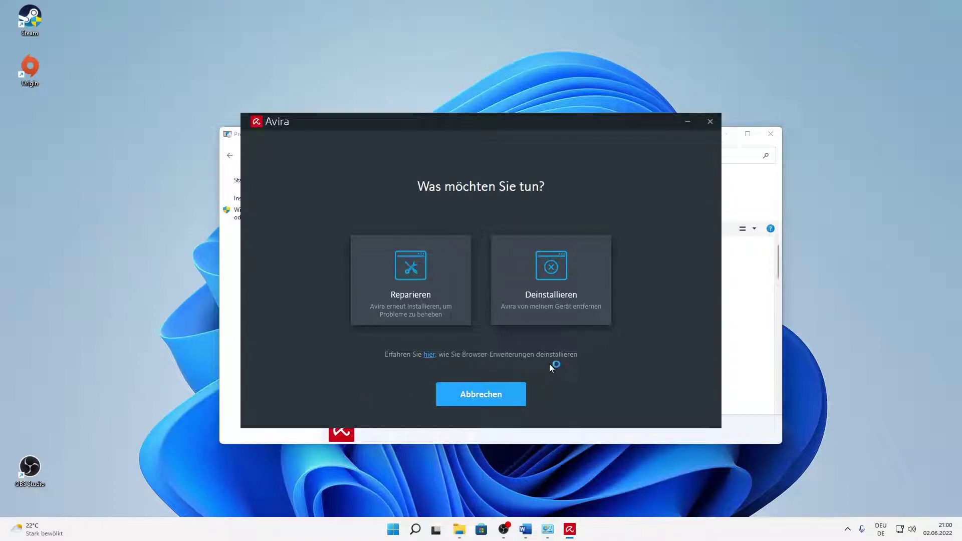
click(545, 297)
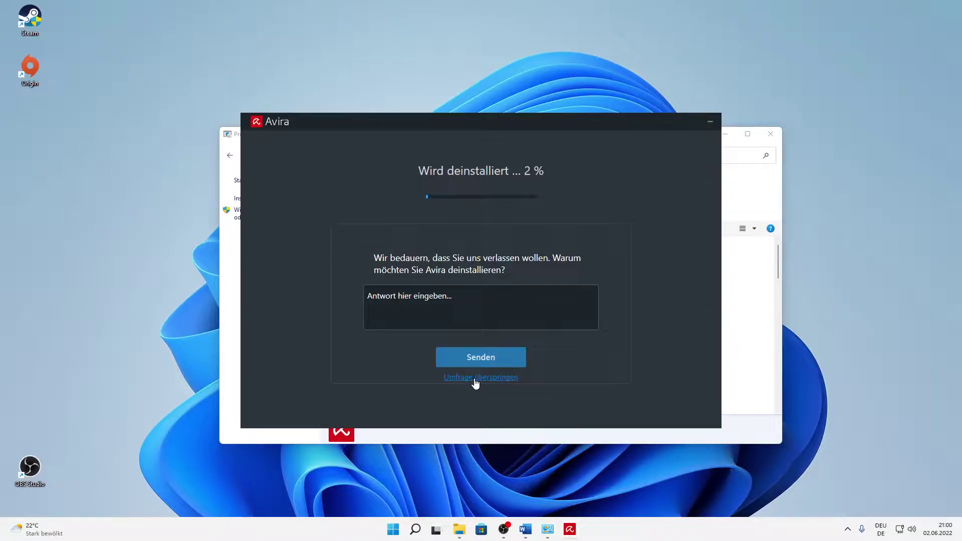
click(475, 378)
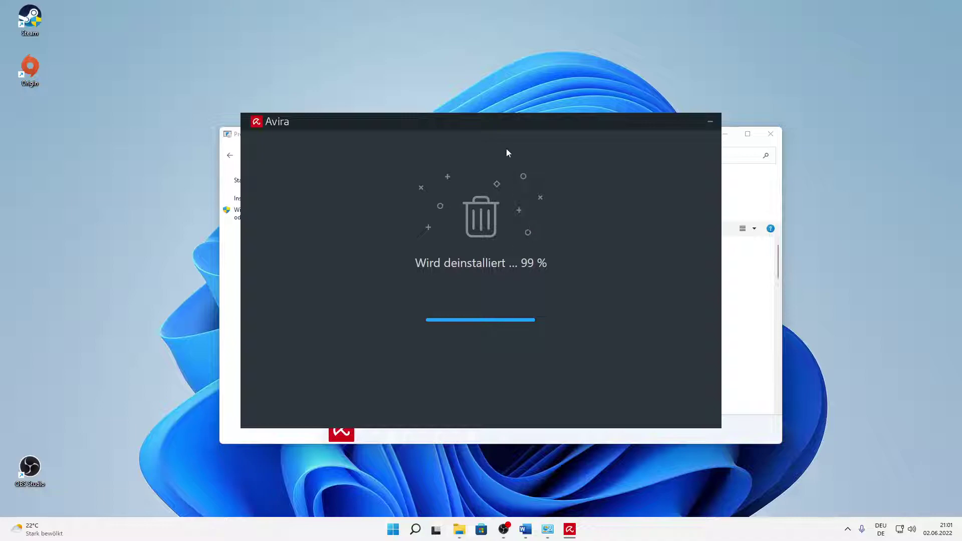
drag(494, 125, 437, 129)
drag(515, 133, 493, 148)
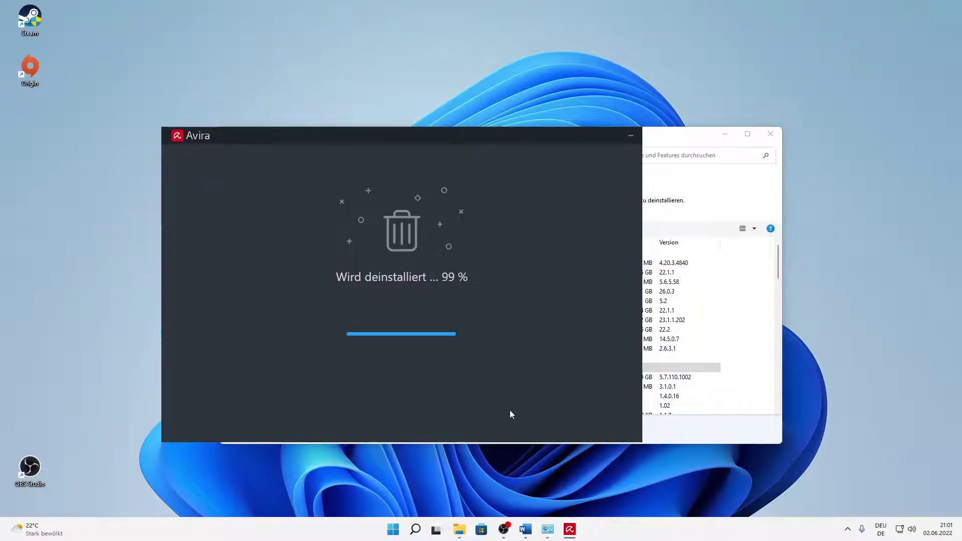
click(660, 141)
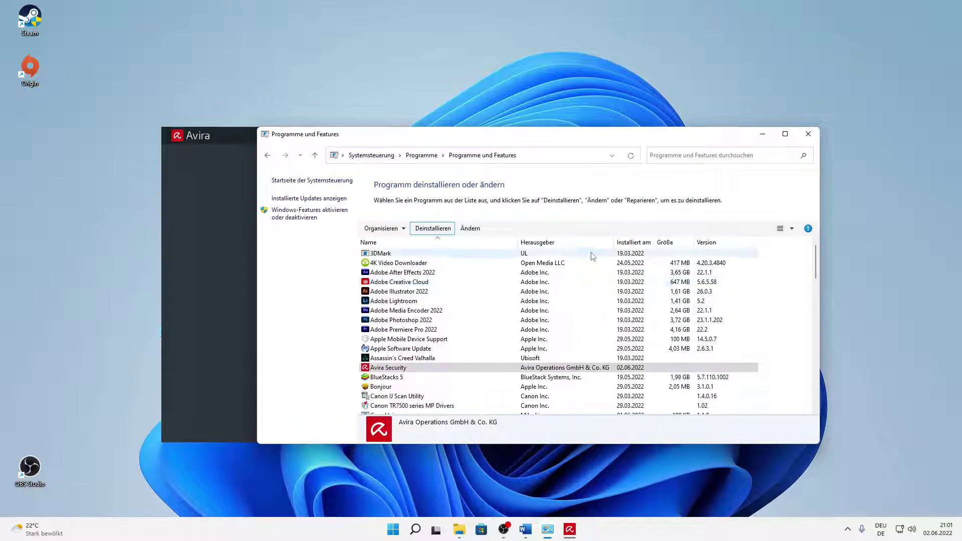
drag(232, 141, 231, 140)
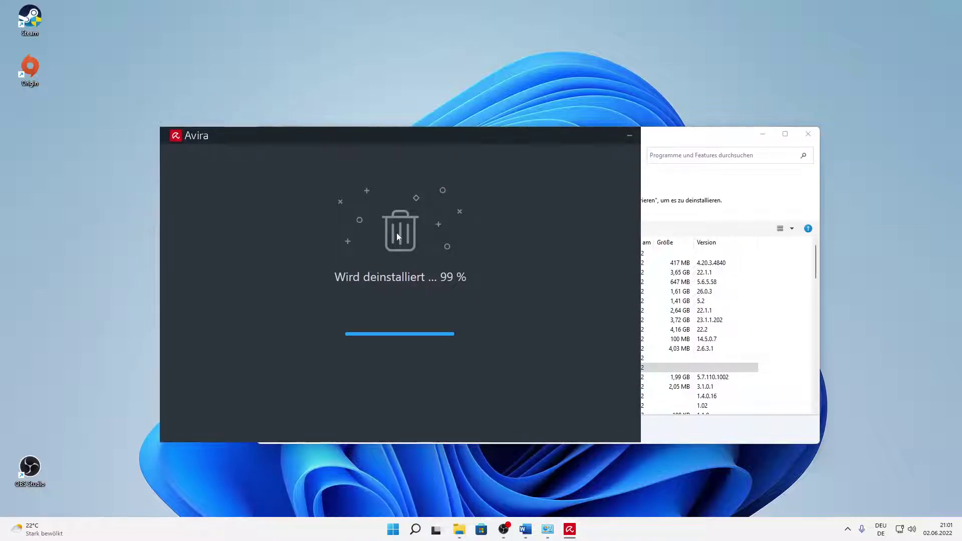
click(847, 529)
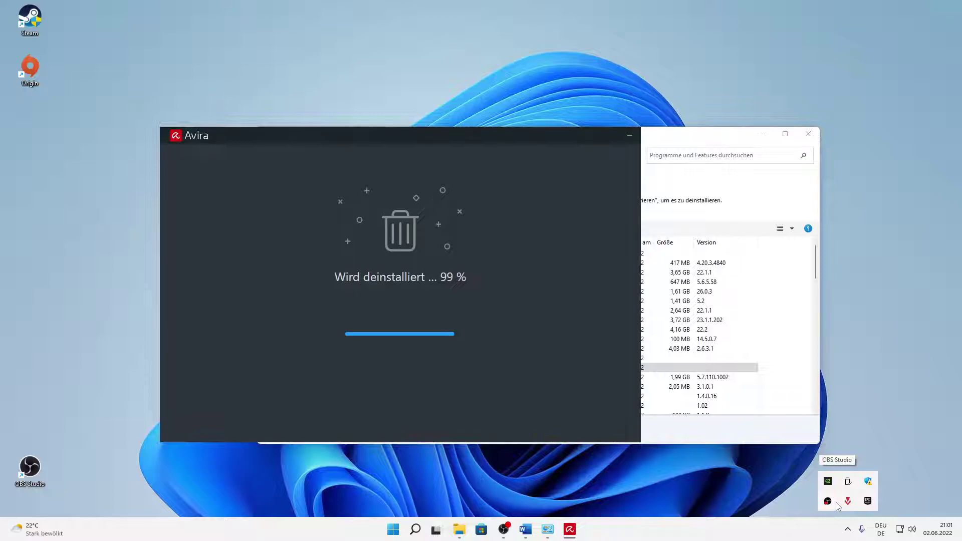
click(544, 390)
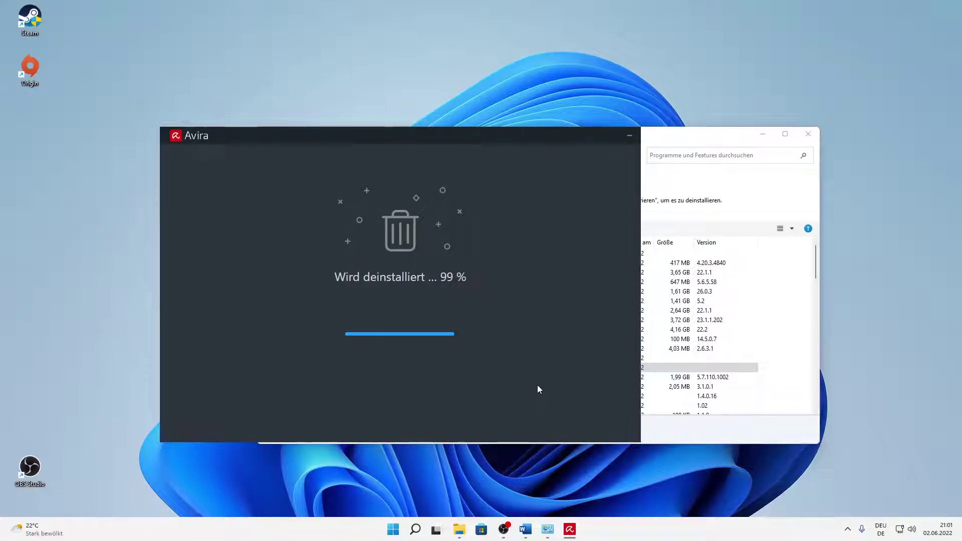
click(608, 444)
drag(608, 444, 610, 443)
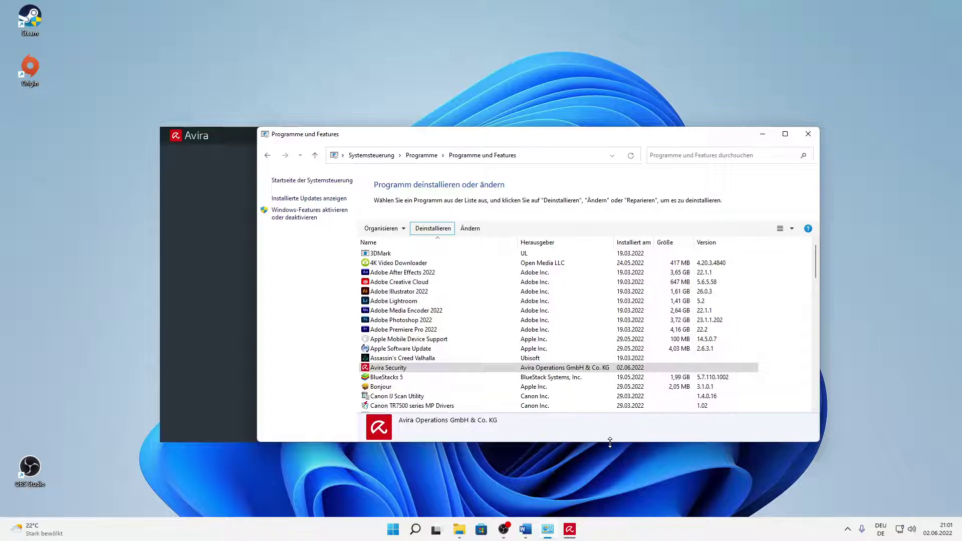
click(230, 390)
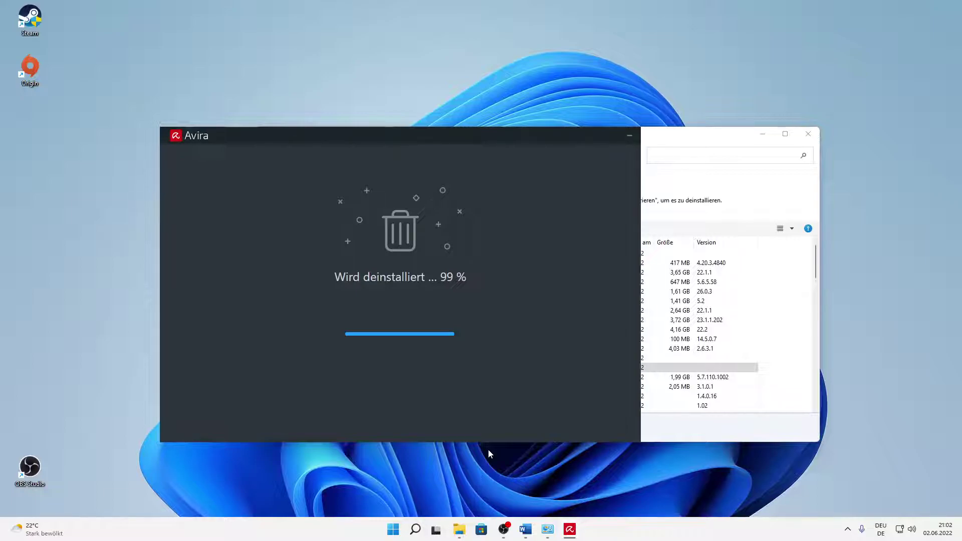
click(651, 427)
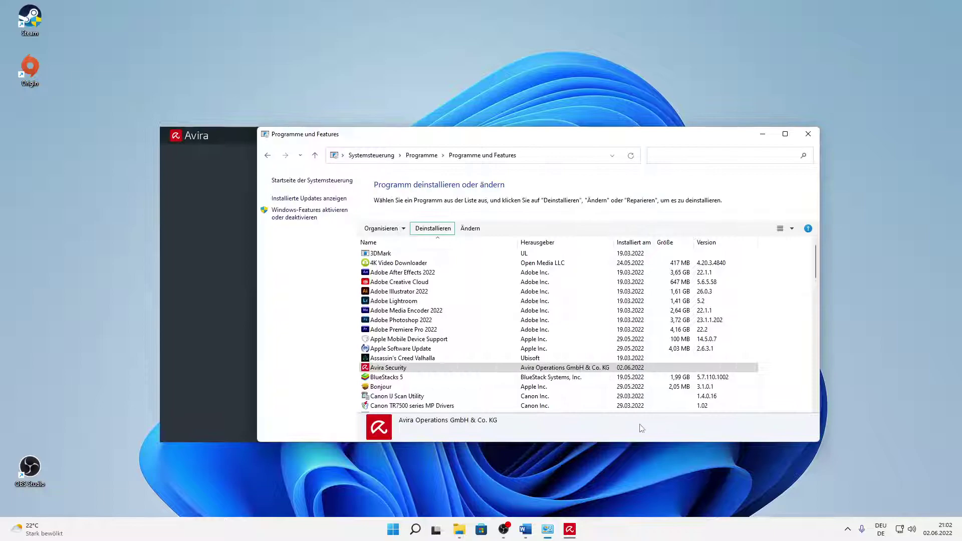
right_click(506, 366)
click(581, 426)
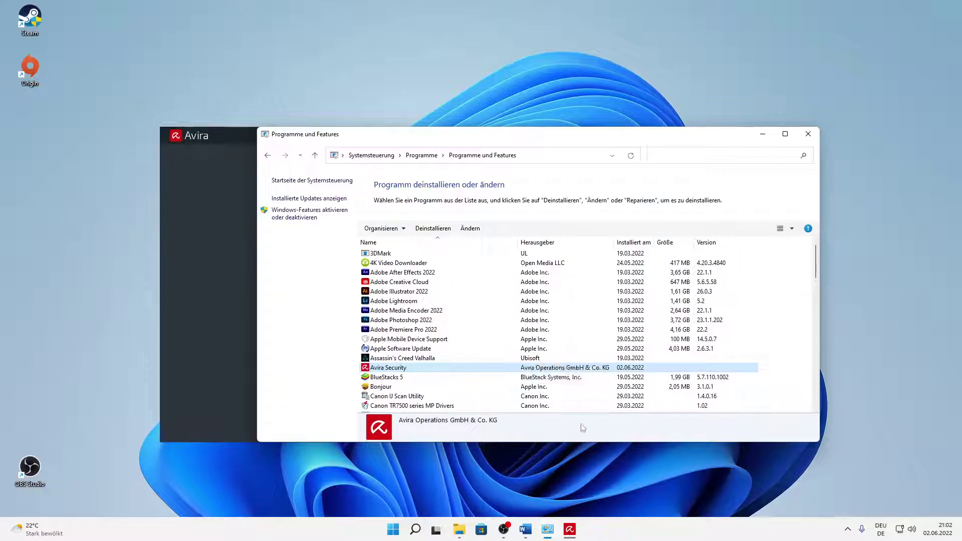
drag(525, 154, 581, 160)
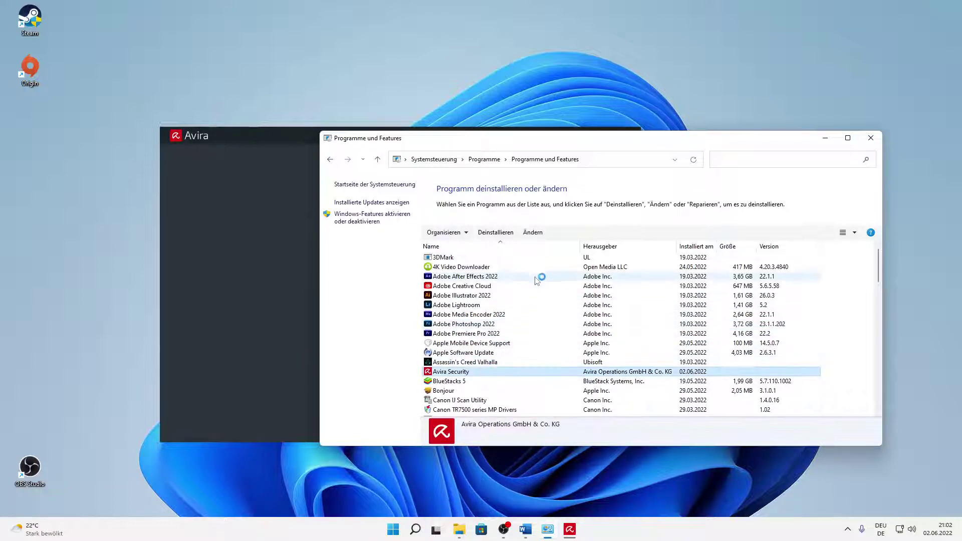
Finish the Avira uninstaller by postponing the device restart, and close the Programme und Features window.
click(294, 296)
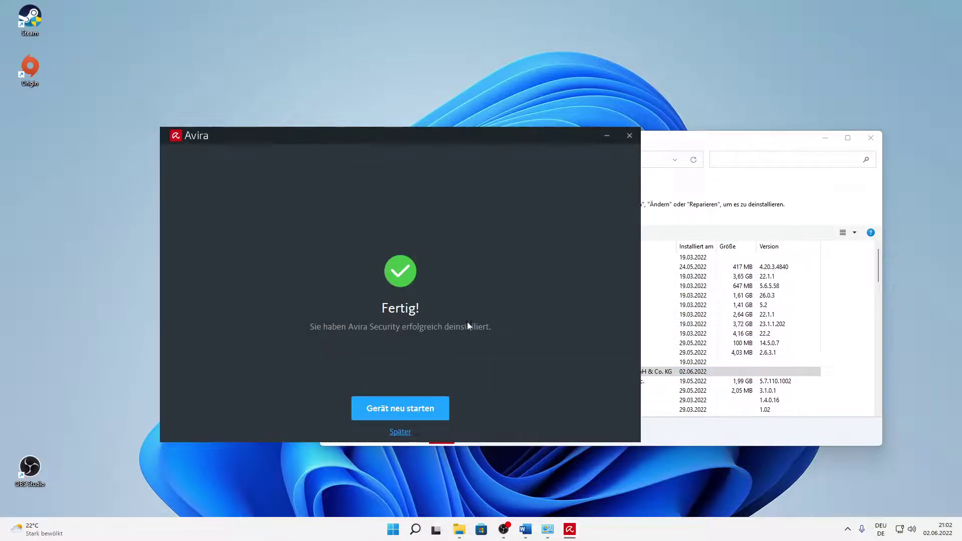
click(400, 432)
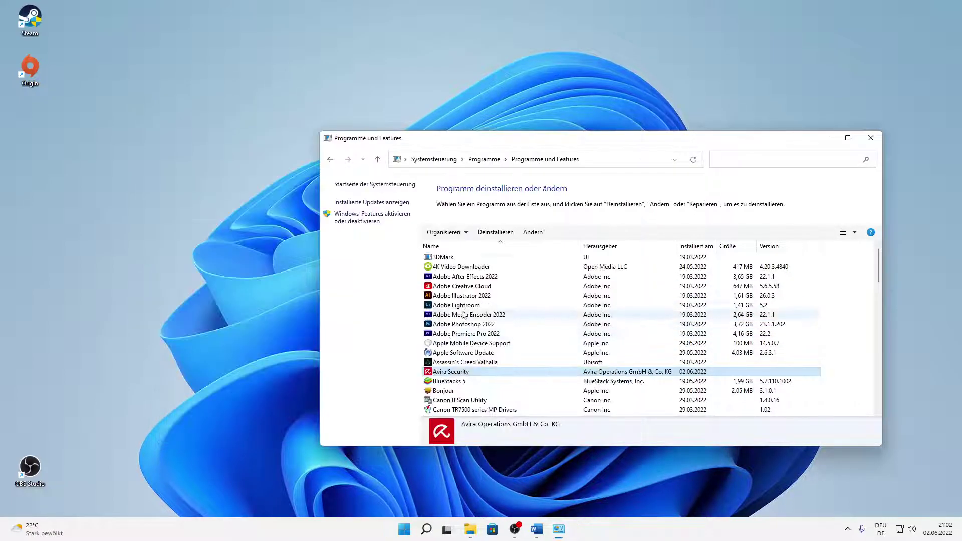
click(871, 138)
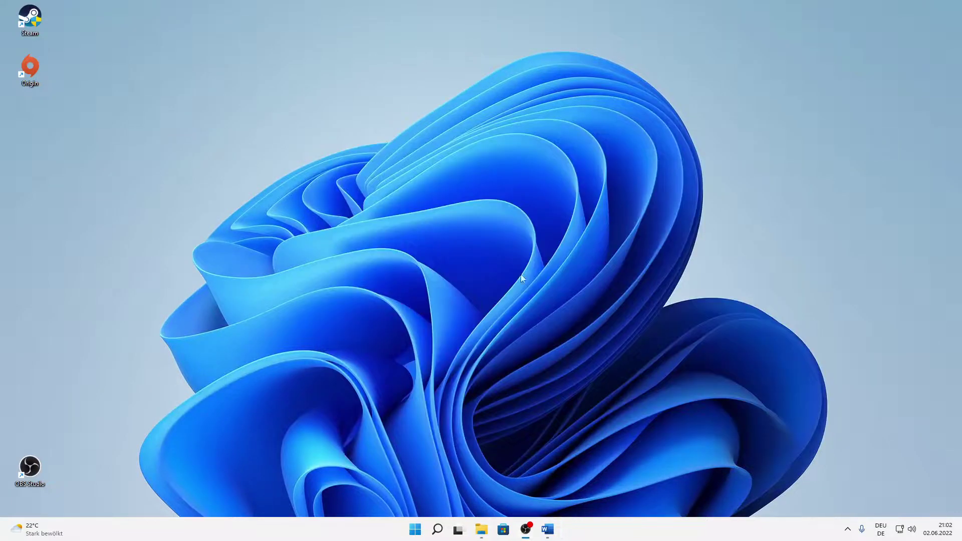
Search Windows for "avira" to check for remaining traces of the program.
click(436, 530)
text(avira)
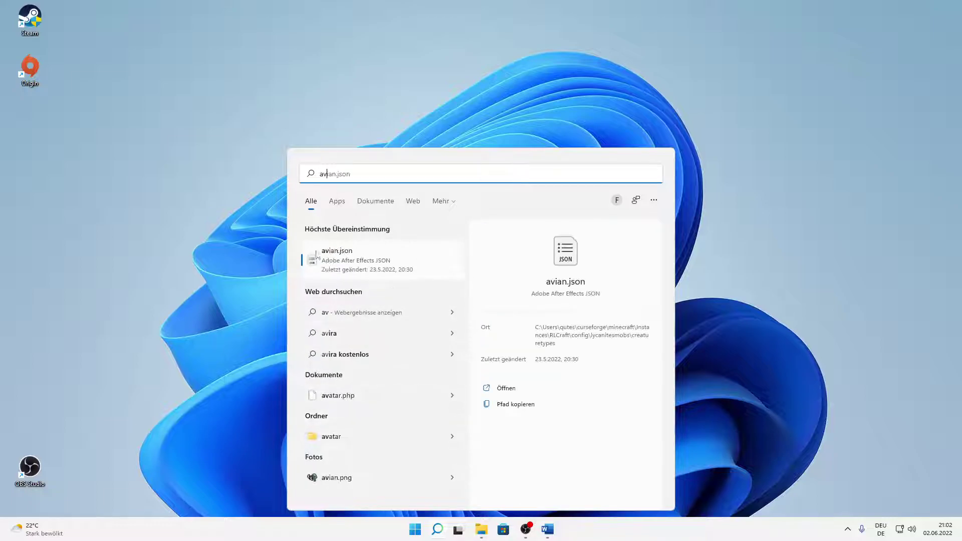